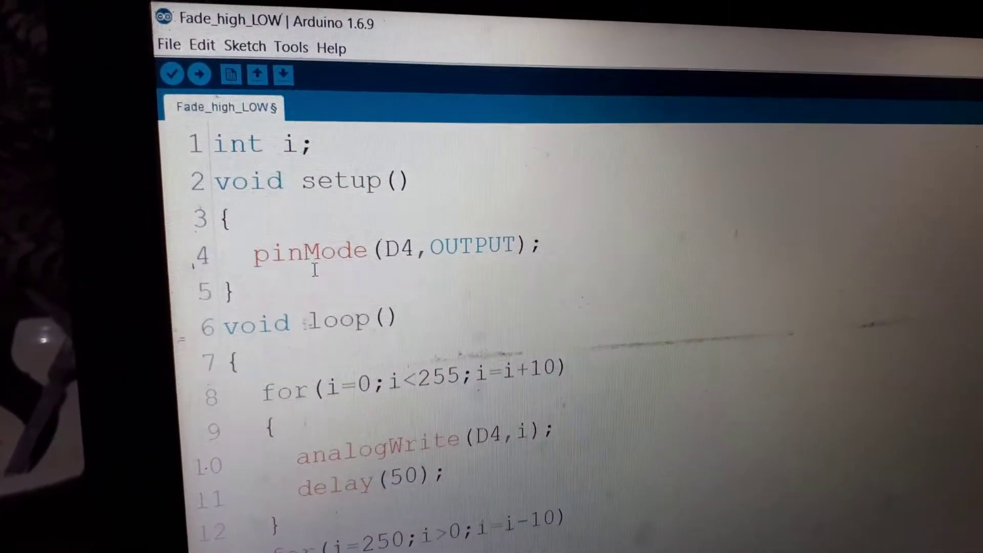
- Point out pin D4 in pinMode, then highlight the fade-up for loop (0 to 255, step 10)
{"action": "left_click", "coordinate": [401, 253]}
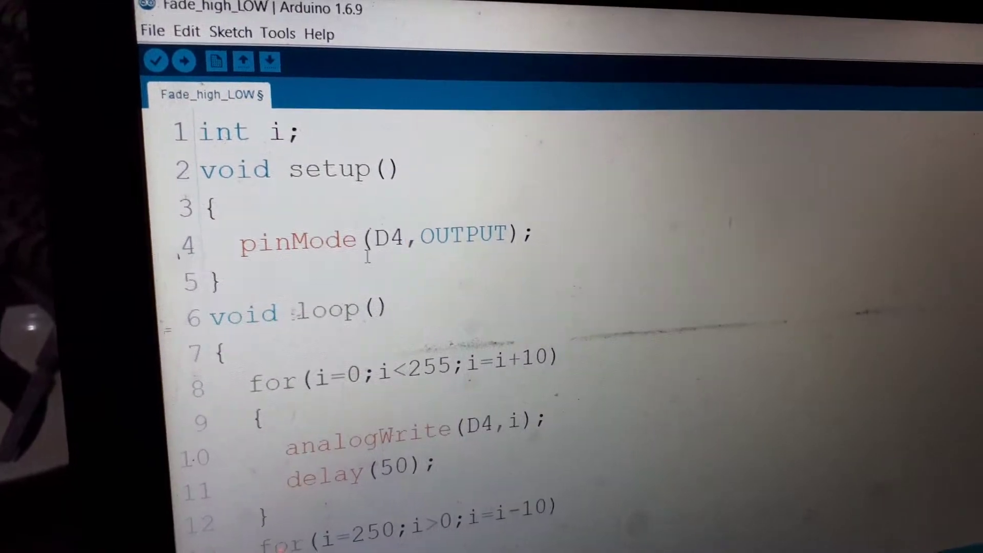
{"action": "left_click", "coordinate": [384, 225]}
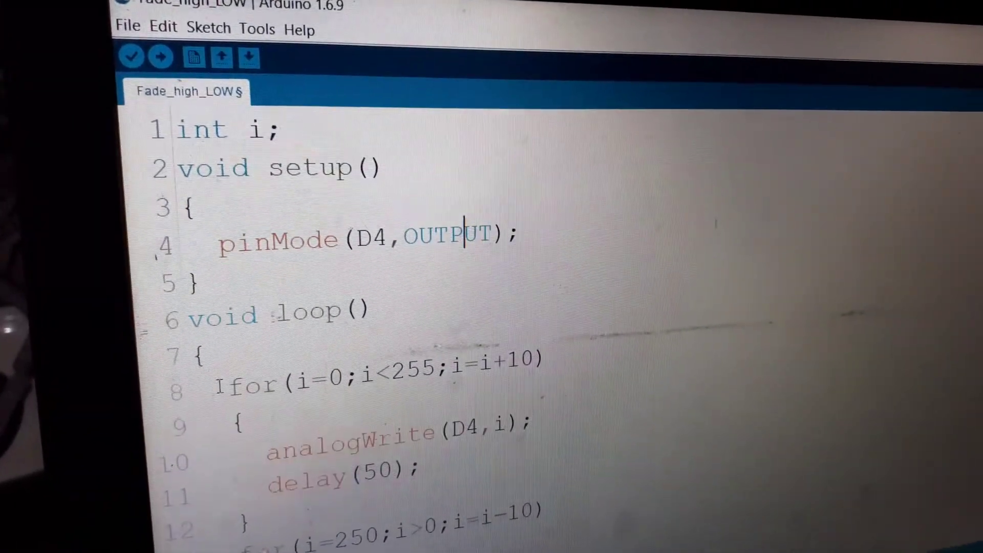
{"action": "left_click_drag", "start_coordinate": [240, 382], "coordinate": [415, 472]}
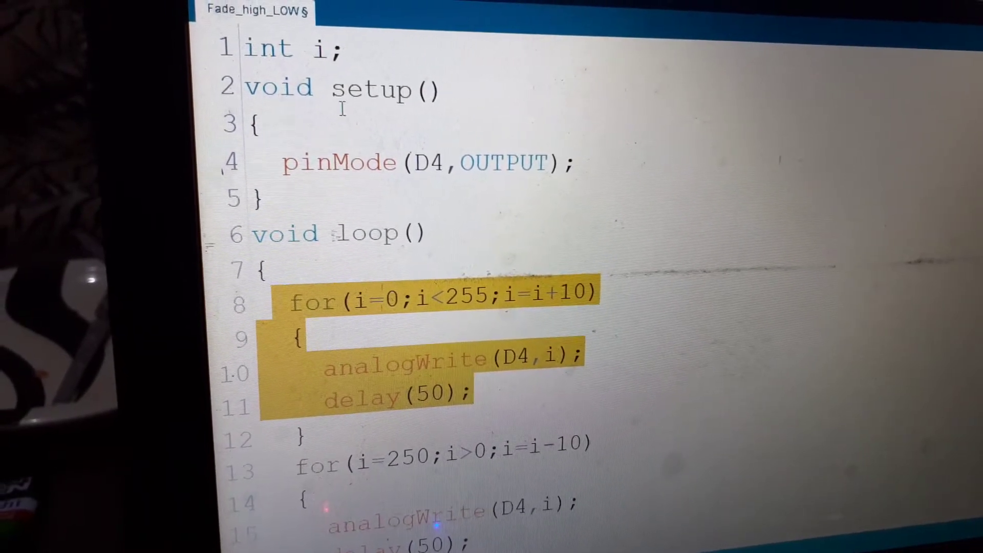
{"action": "left_click", "coordinate": [376, 306]}
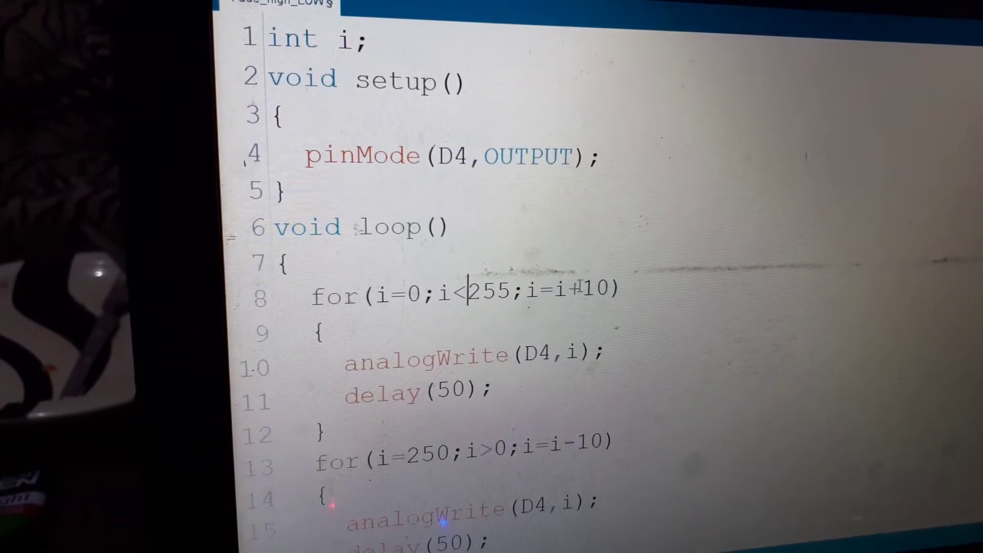
{"action": "left_click", "coordinate": [460, 290]}
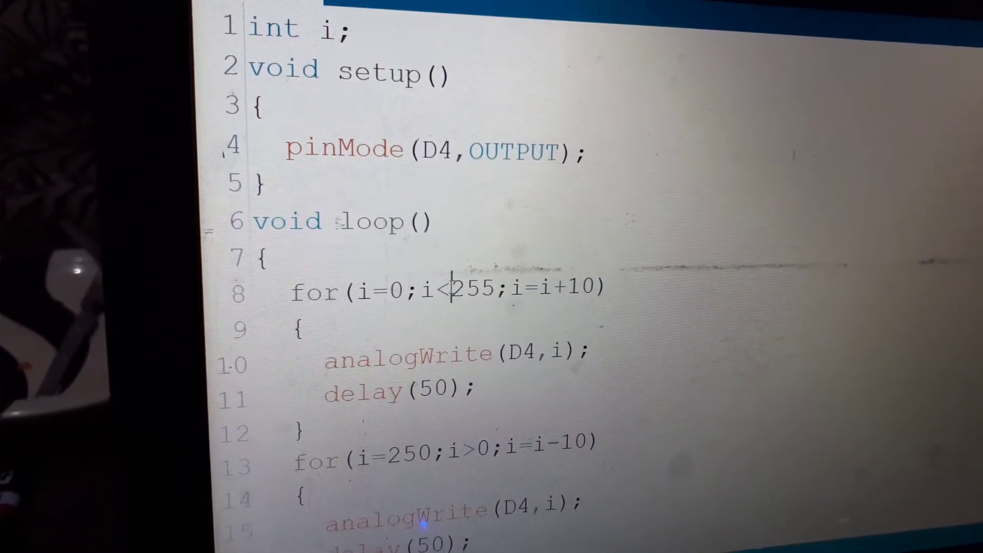
{"action": "left_click_drag", "start_coordinate": [458, 288], "coordinate": [485, 286]}
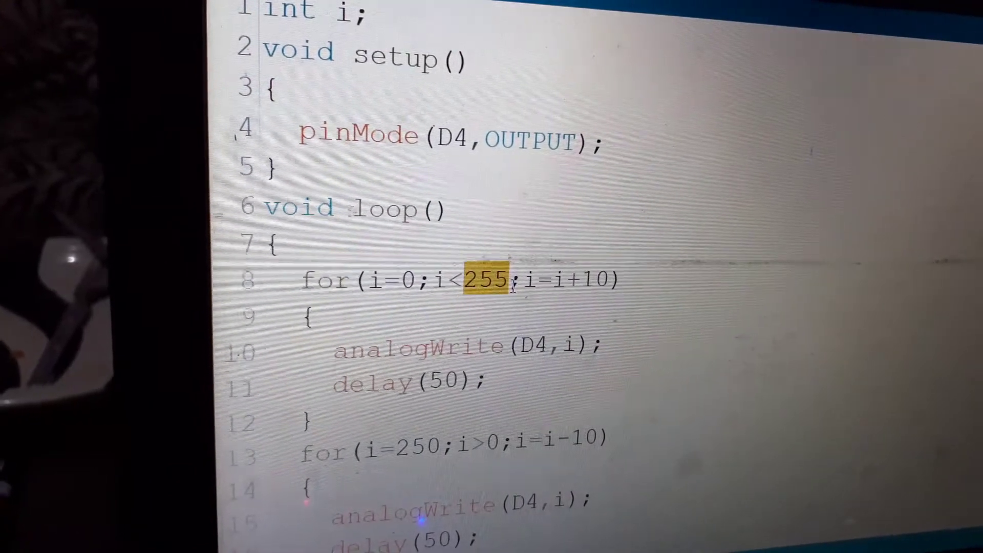
{"action": "left_click", "coordinate": [467, 278]}
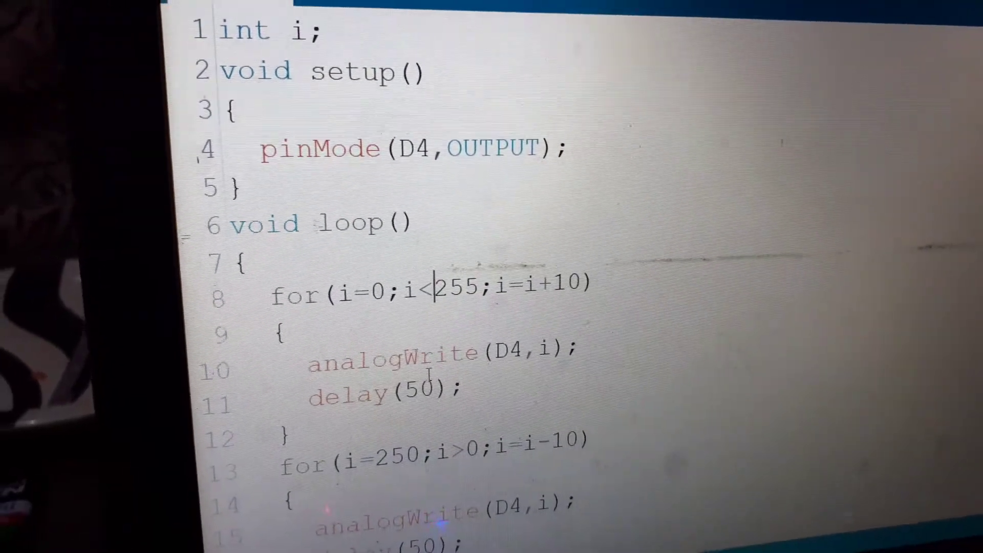
{"action": "left_click_drag", "start_coordinate": [470, 361], "coordinate": [430, 365]}
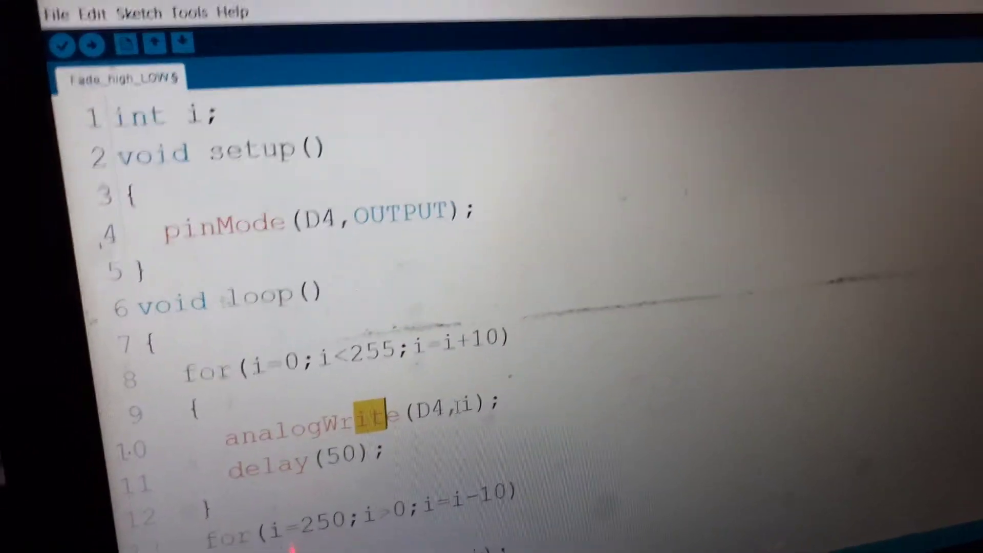
{"action": "left_click", "coordinate": [447, 391]}
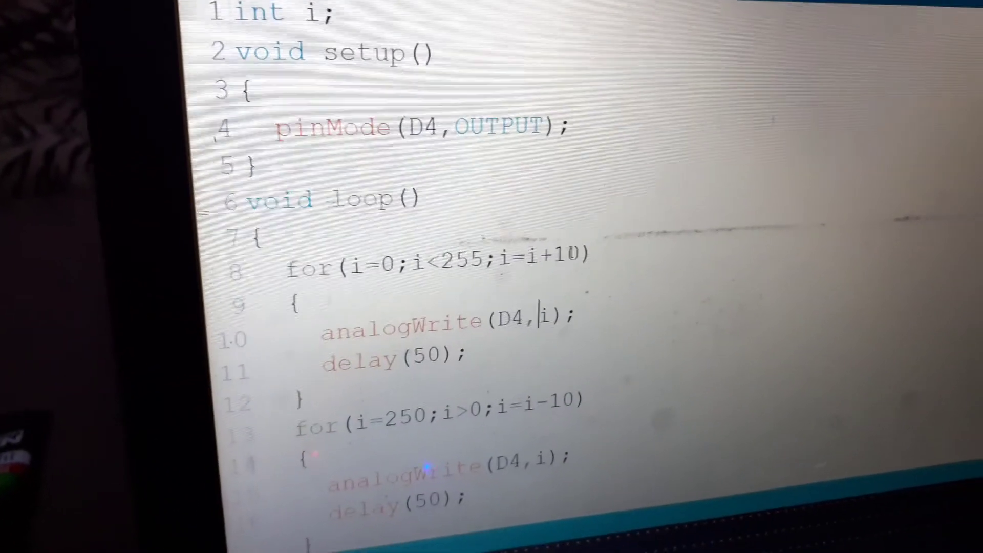
{"action": "left_click_drag", "start_coordinate": [570, 239], "coordinate": [558, 238]}
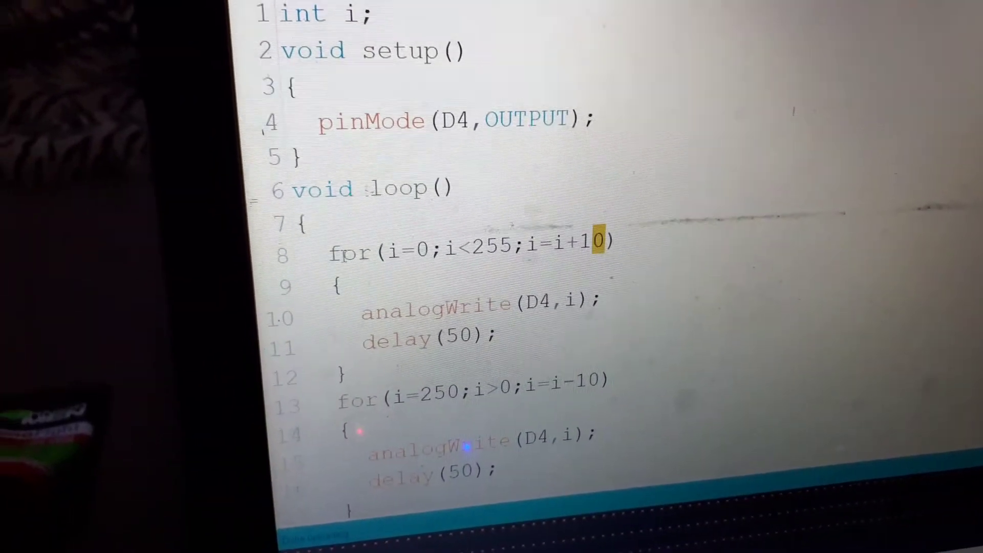
{"action": "left_click_drag", "start_coordinate": [349, 255], "coordinate": [469, 336]}
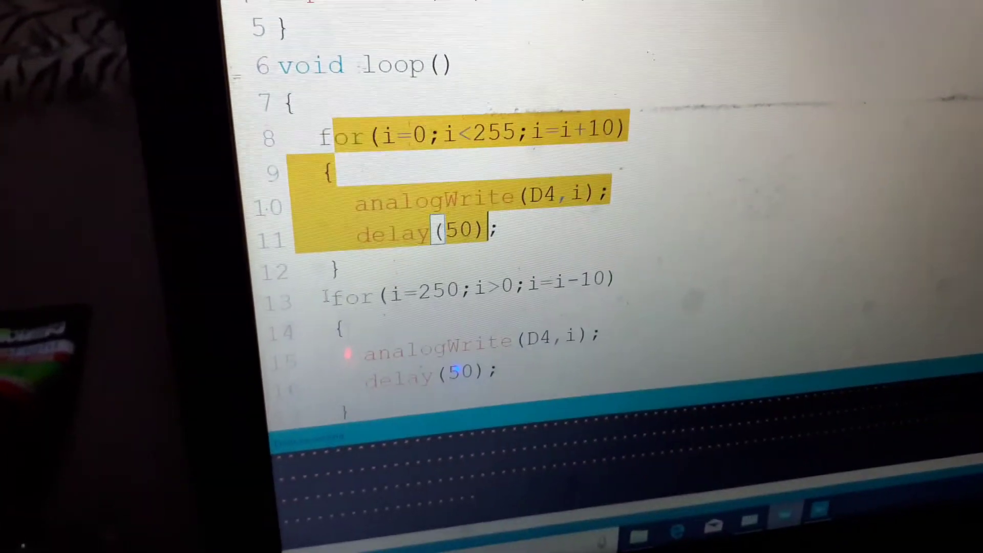
{"action": "left_click_drag", "start_coordinate": [324, 295], "coordinate": [417, 360]}
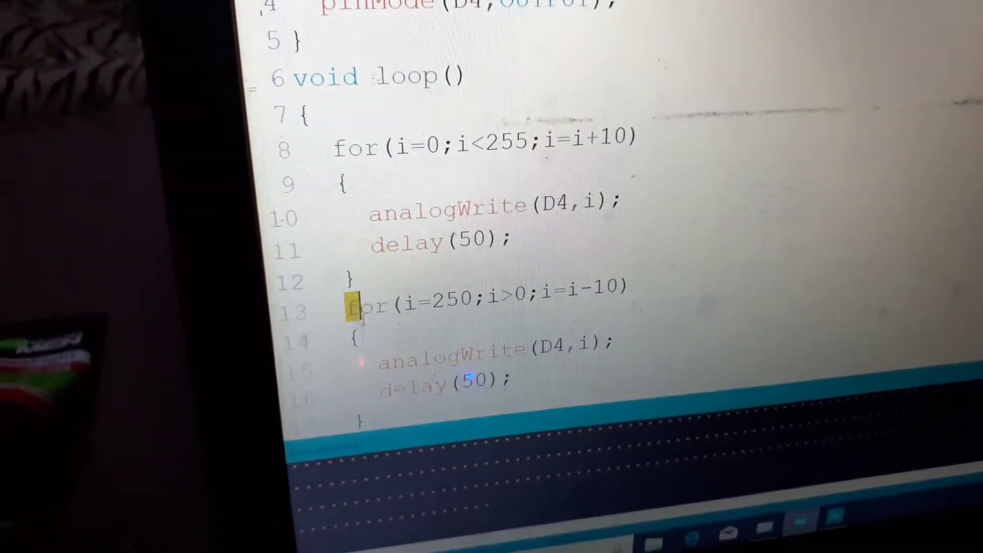
{"action": "left_click_drag", "start_coordinate": [461, 383], "coordinate": [375, 419]}
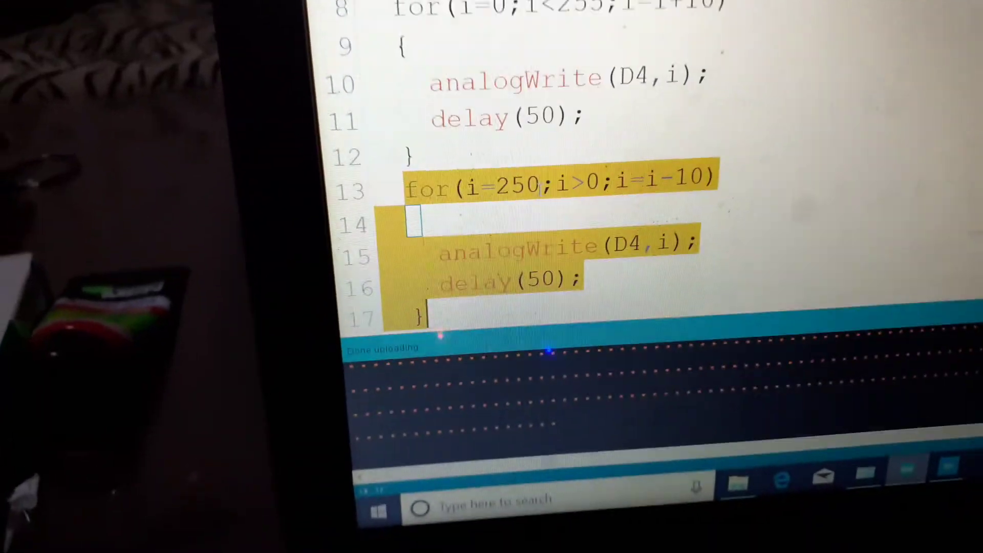
{"action": "left_click", "coordinate": [546, 196]}
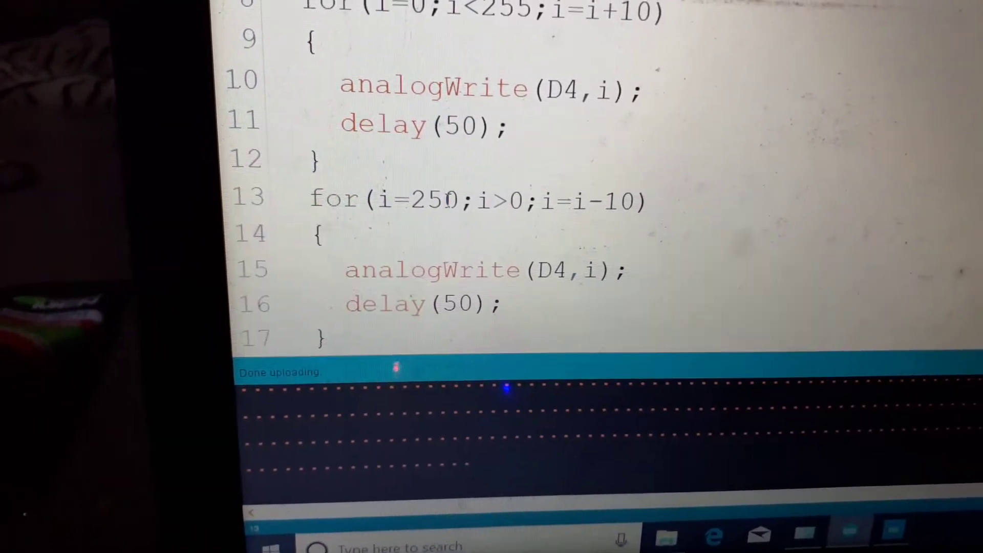
{"action": "left_click", "coordinate": [501, 202]}
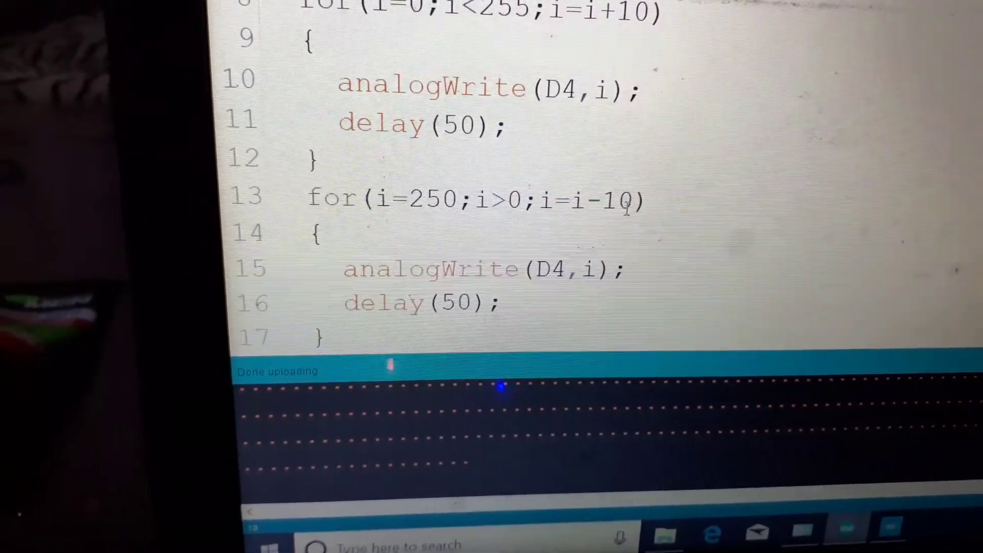
{"action": "left_click", "coordinate": [629, 202]}
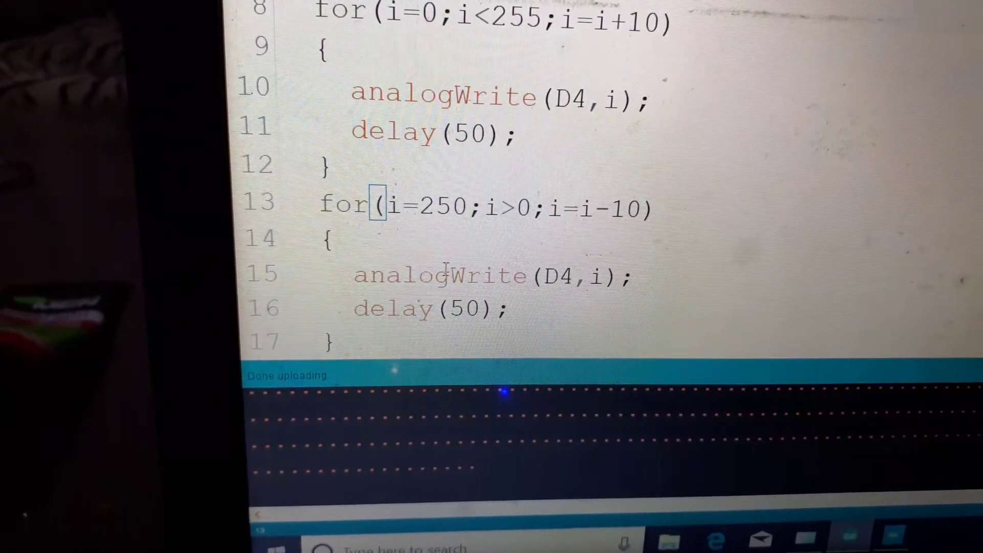
{"action": "left_click", "coordinate": [480, 273]}
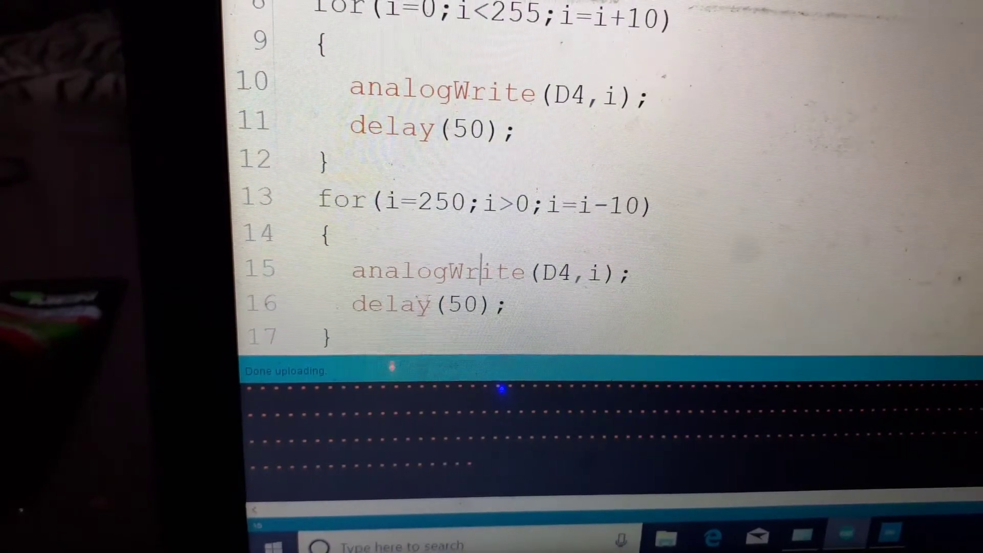